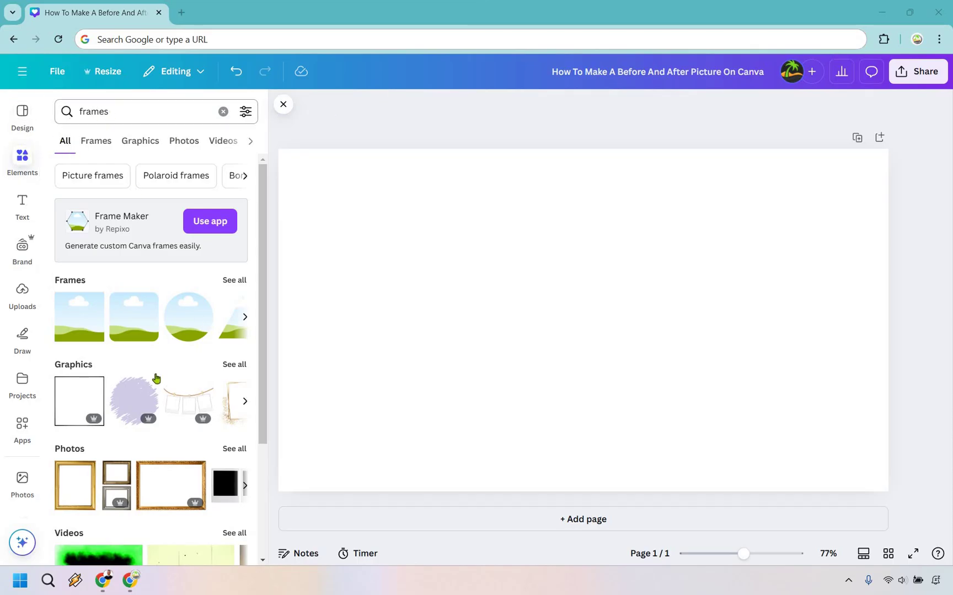
- Add a frame at the page's top-left corner and resize it to half the page width, 640 wide
left_click(233, 282)
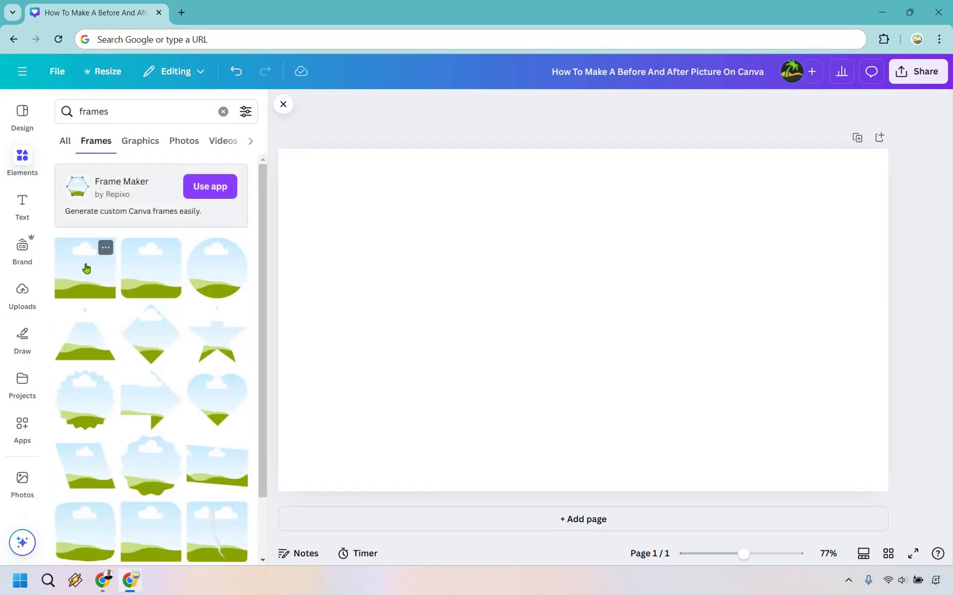
left_click(86, 268)
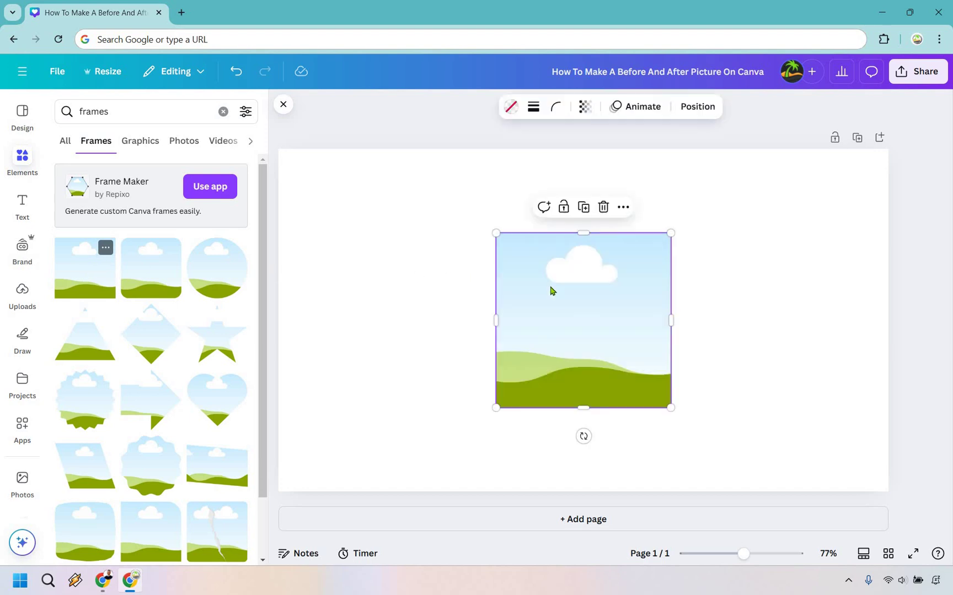
left_click_drag(394, 227, 637, 462)
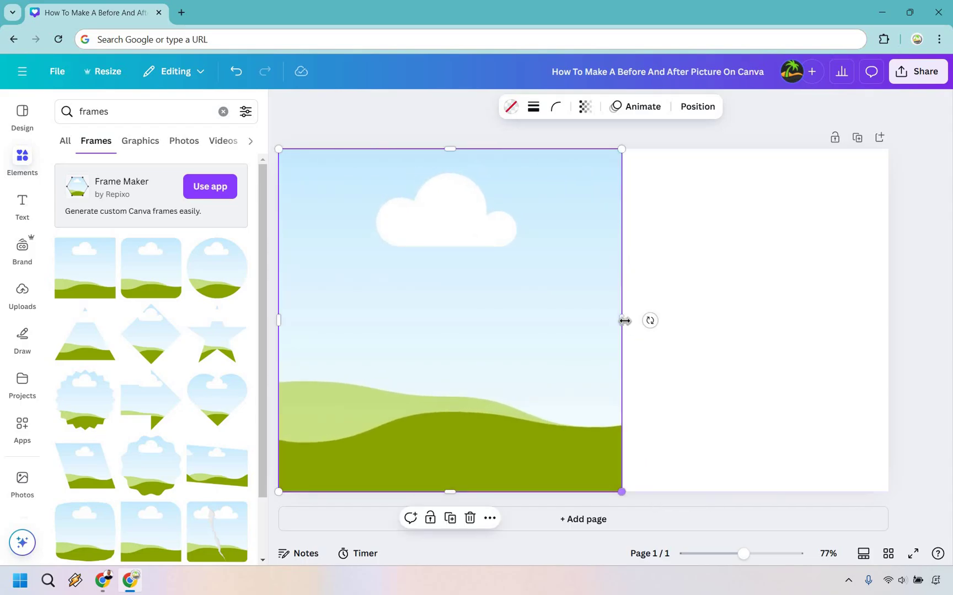
left_click_drag(623, 319, 588, 316)
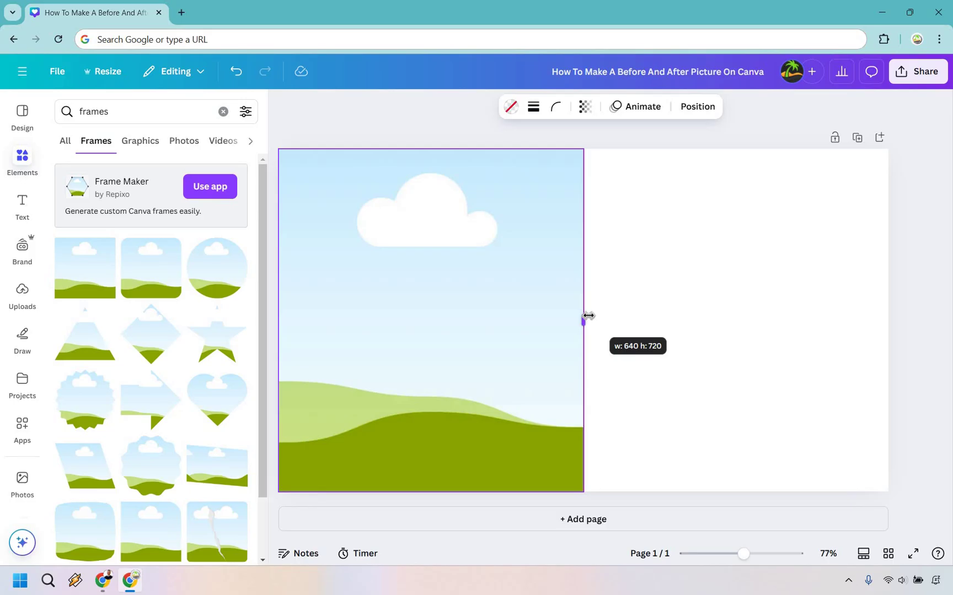
left_click_drag(588, 316, 587, 320)
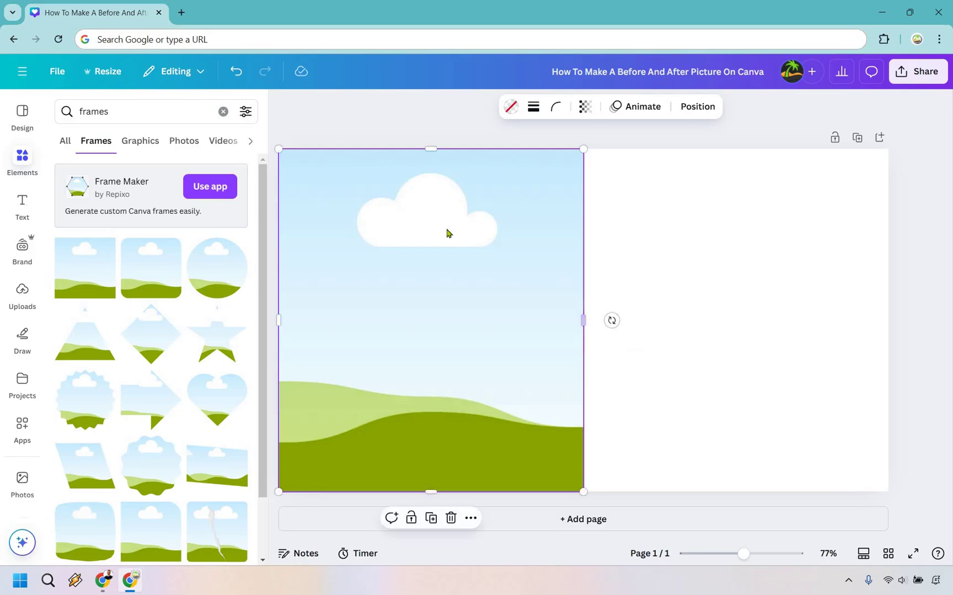
- Duplicate the frame and place the copy on the page's right half
right_click(409, 281)
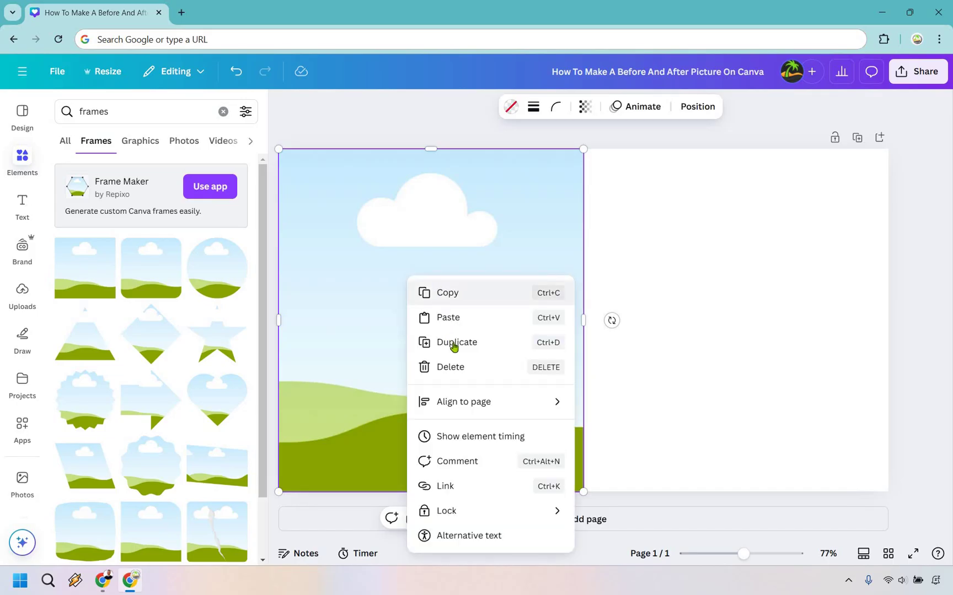
left_click(491, 323)
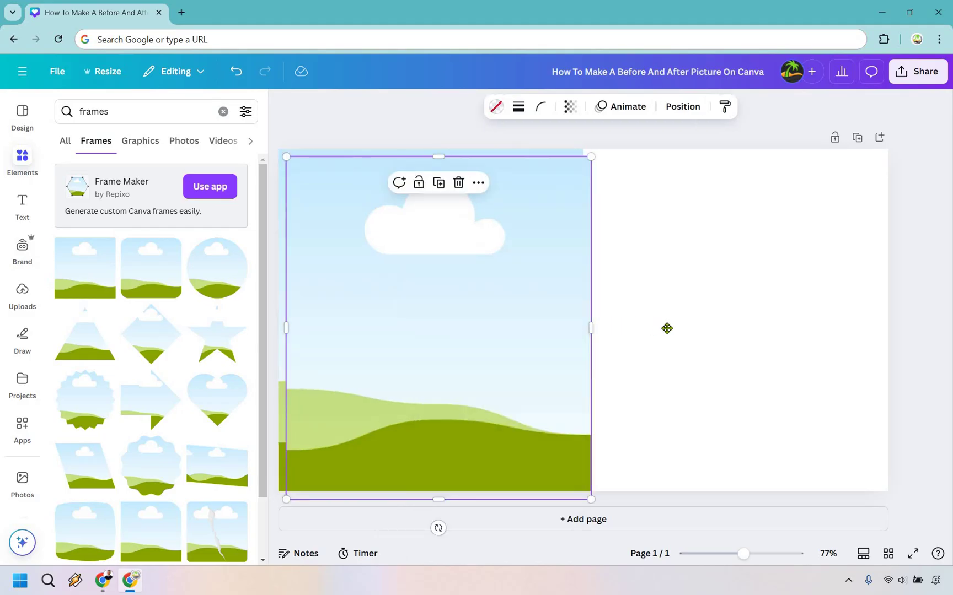
left_click_drag(671, 329, 736, 319)
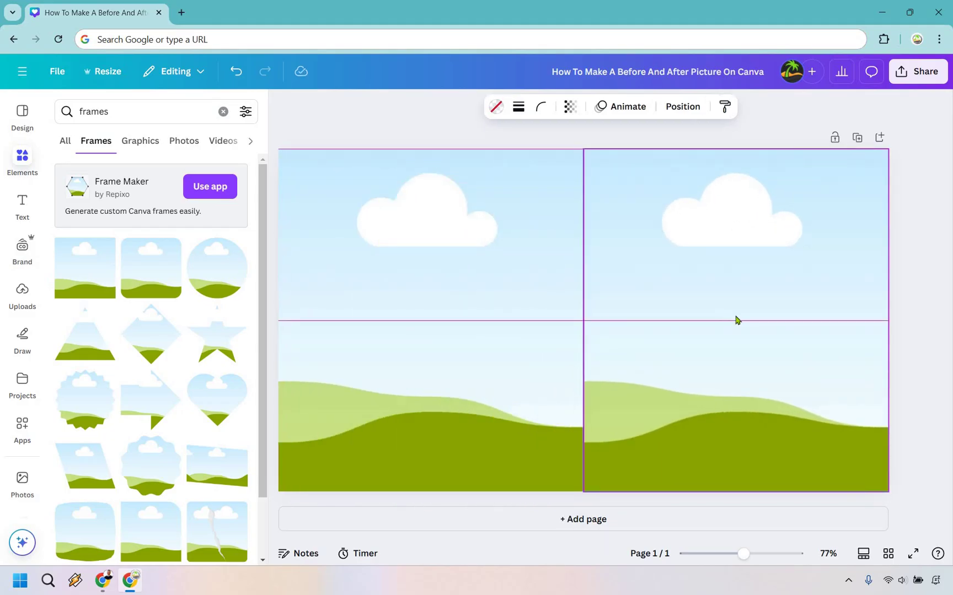
left_click(950, 242)
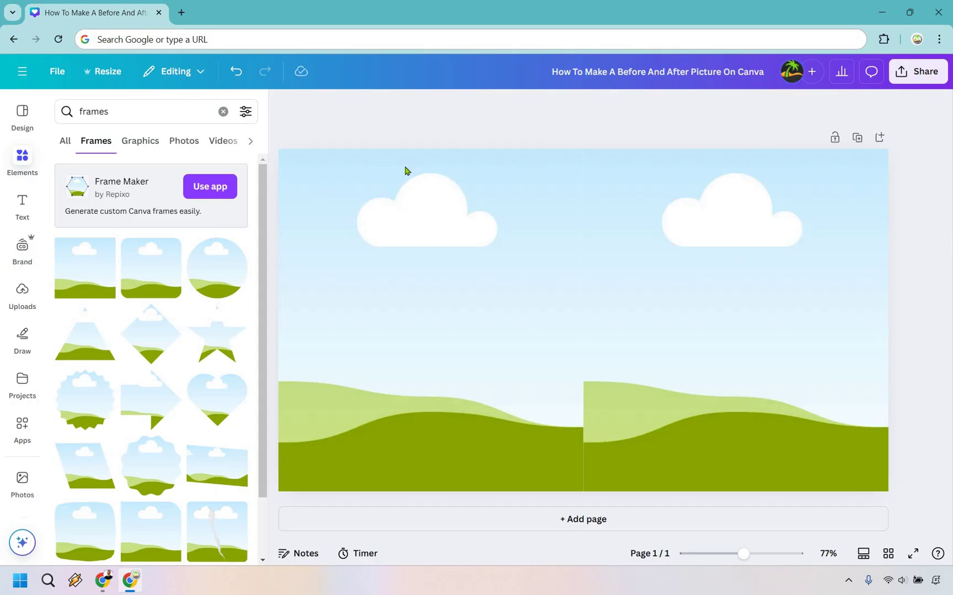
- Place the debris-strewn island upload in the left frame and adjust its crop
left_click(13, 293)
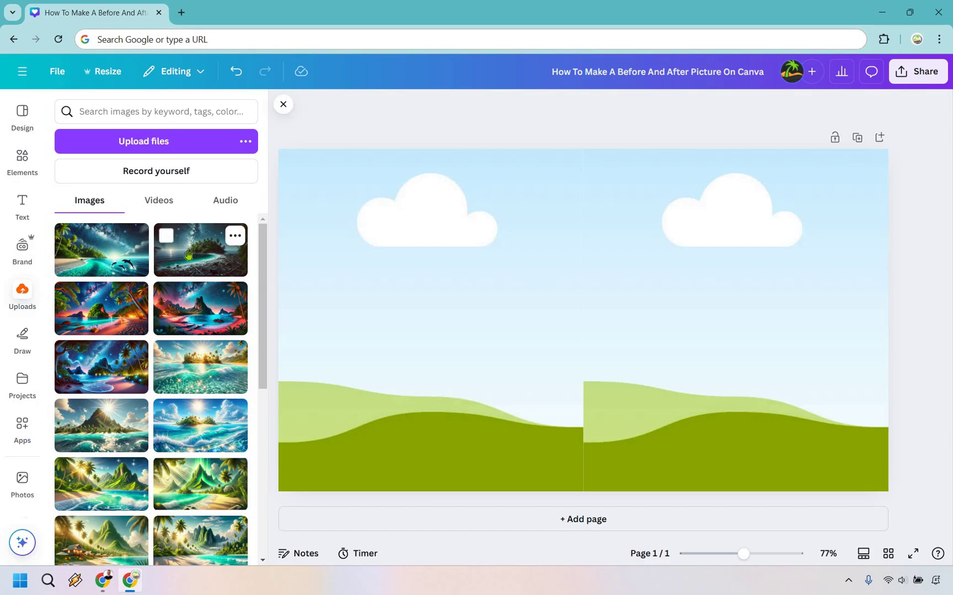
left_click_drag(194, 257, 351, 279)
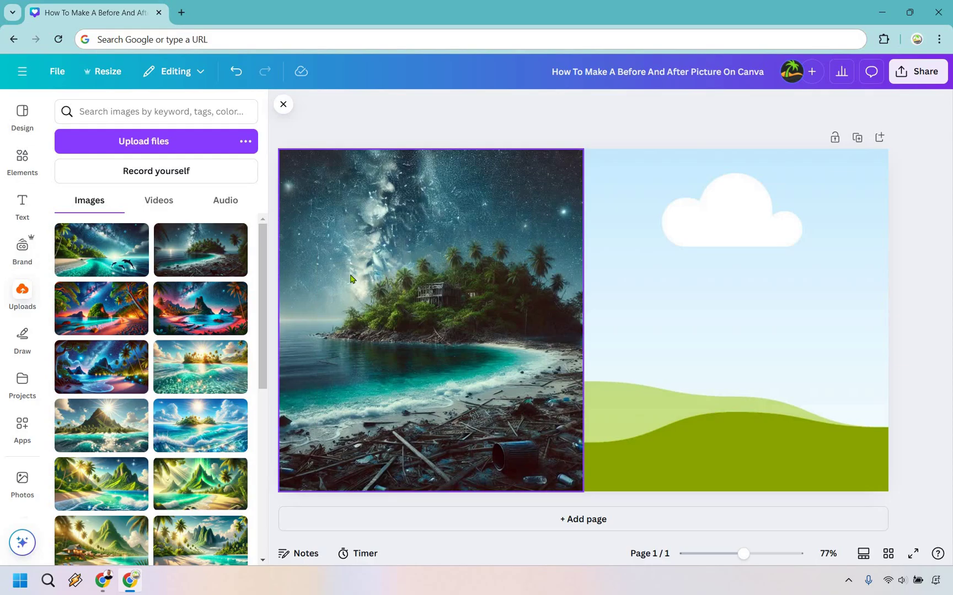
left_click(398, 307)
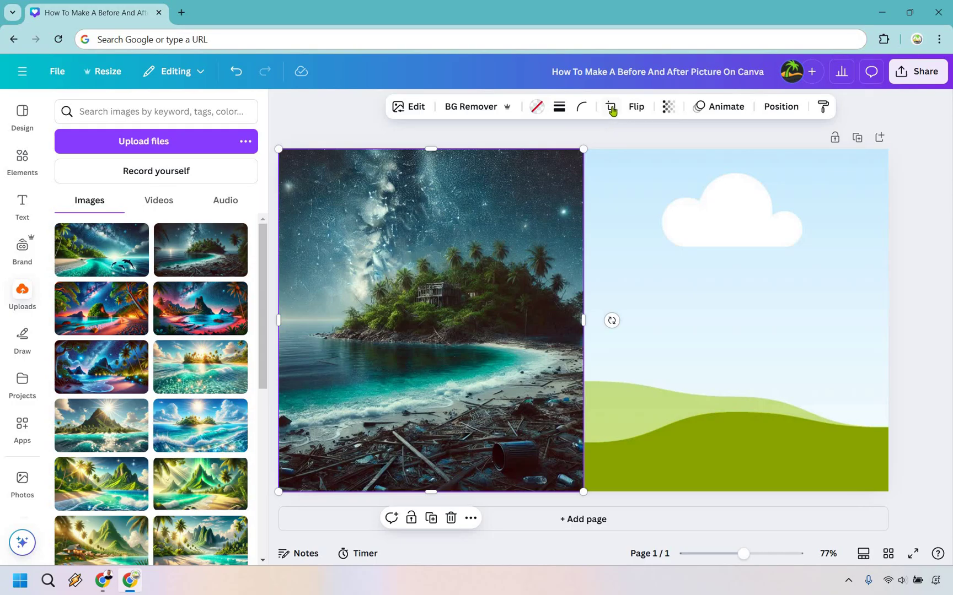
double_click(428, 324)
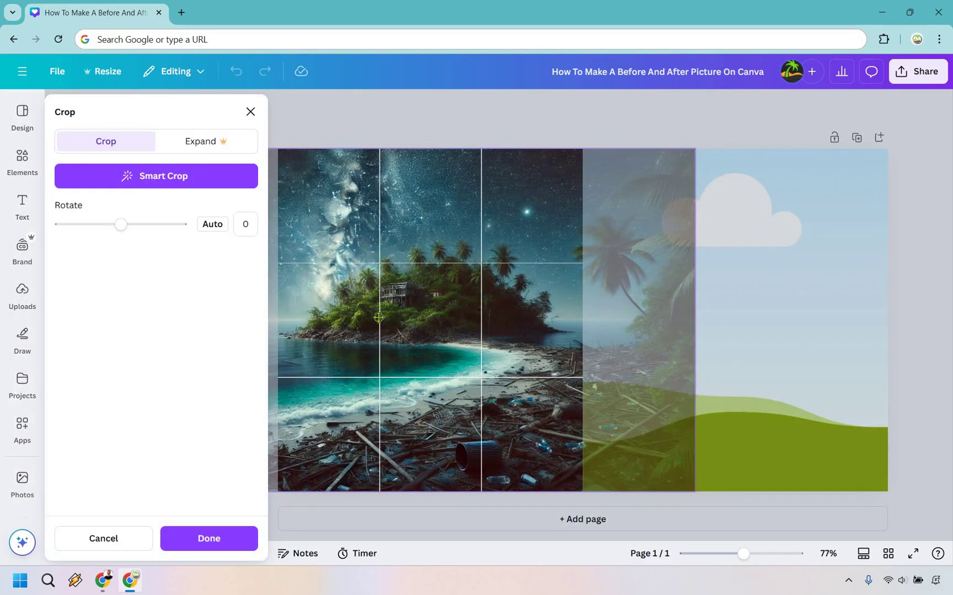
left_click_drag(379, 317, 386, 315)
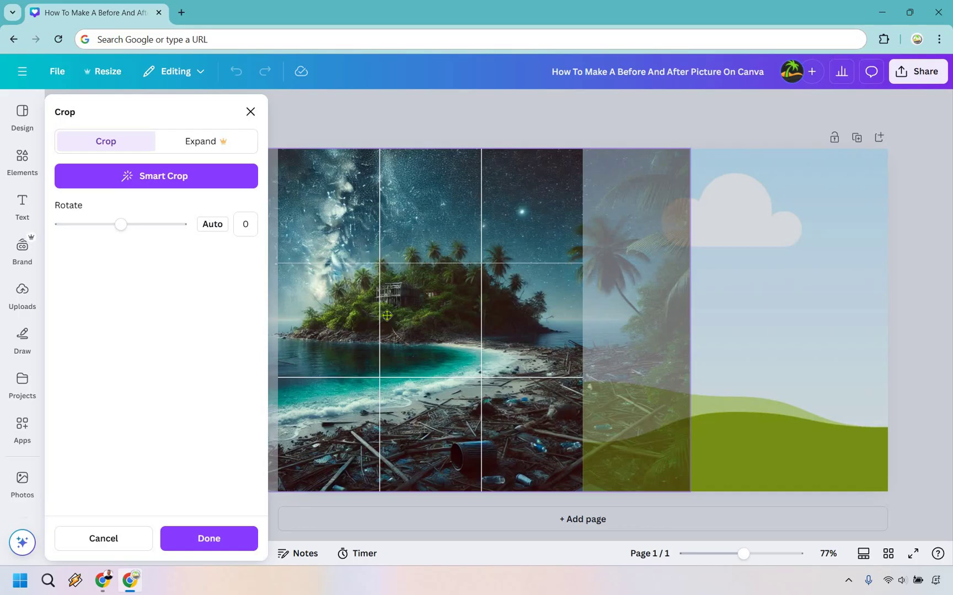
left_click_drag(388, 316, 394, 314)
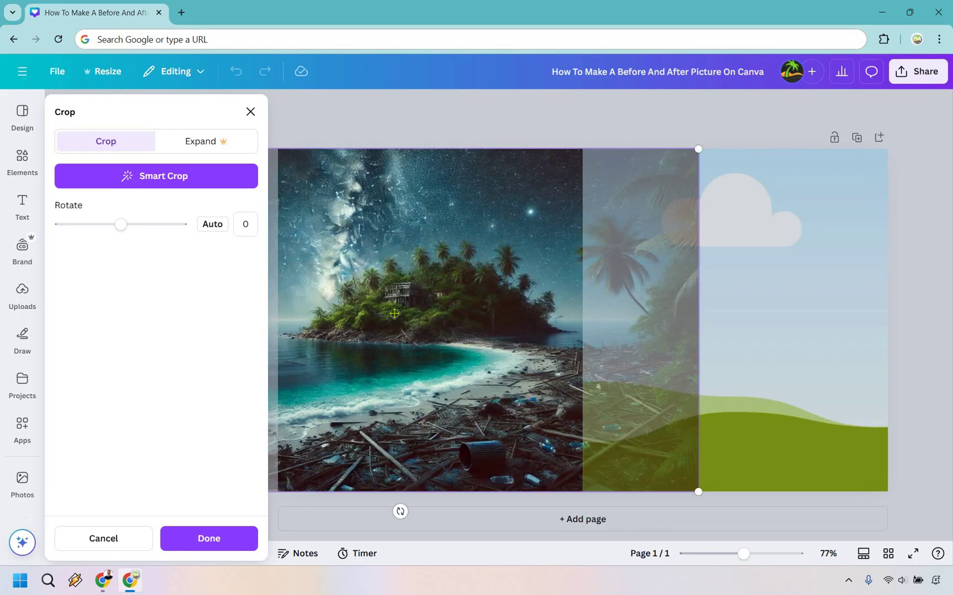
left_click(191, 539)
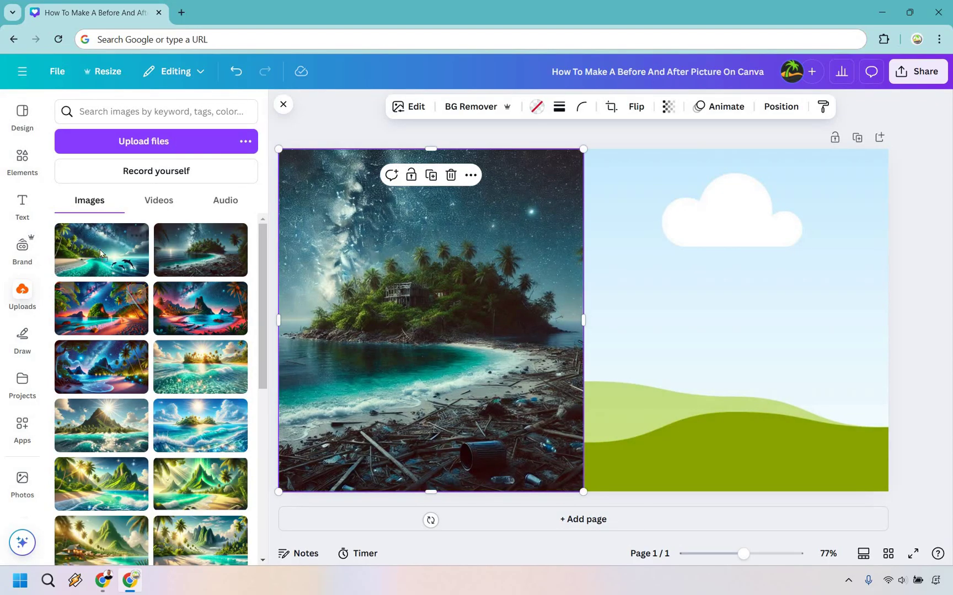
- Drop the vibrant dolphin island photo into the right frame and reposition it inside
left_click_drag(88, 251, 613, 336)
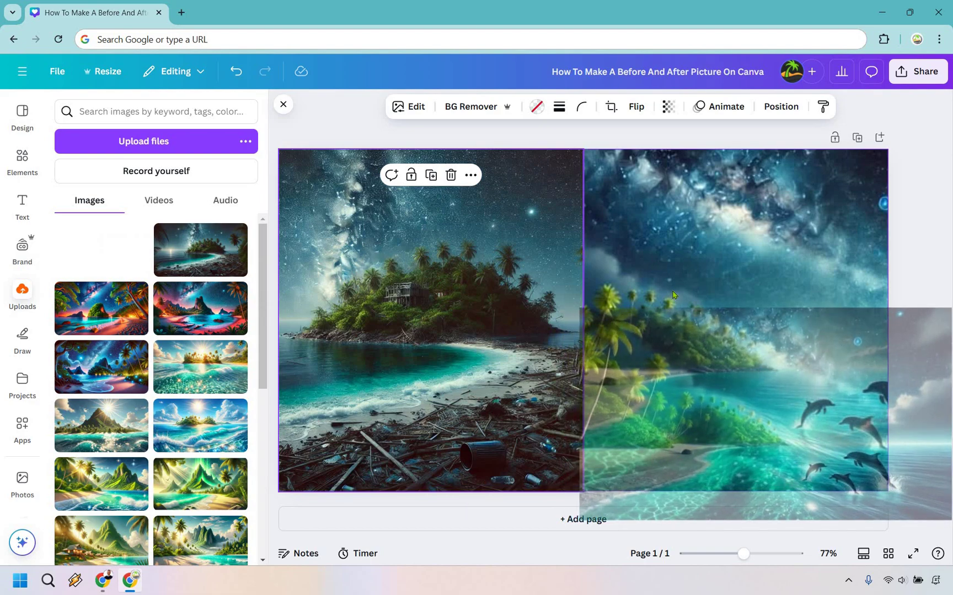
left_click_drag(672, 295, 665, 263)
left_click(664, 262)
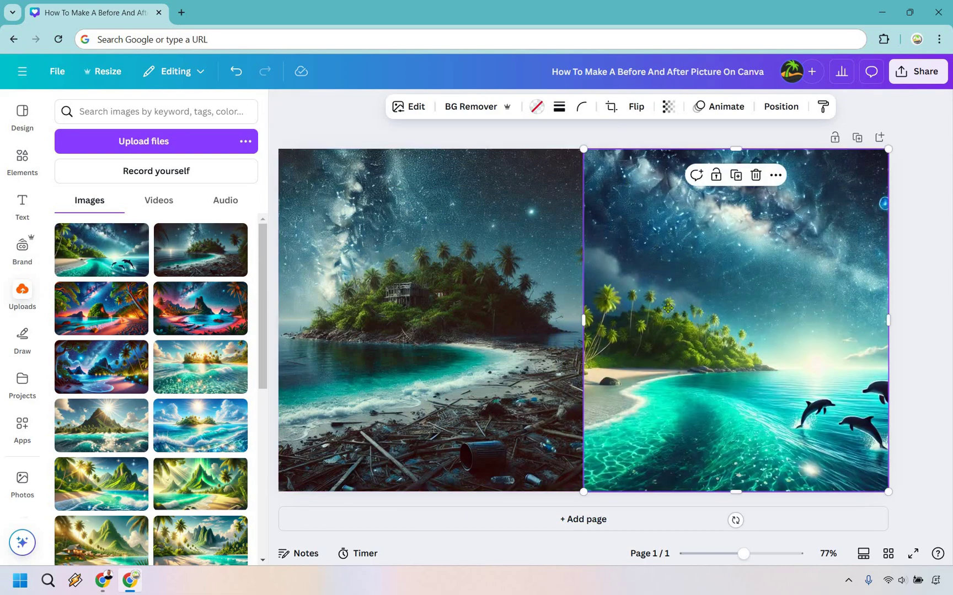
left_click(611, 107)
left_click_drag(737, 332, 814, 333)
left_click(210, 538)
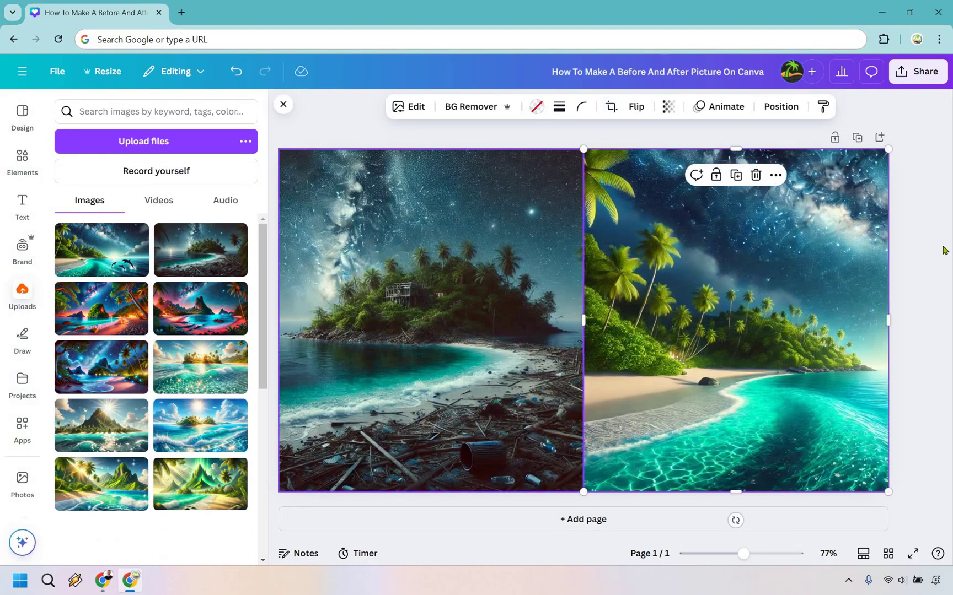
left_click(940, 249)
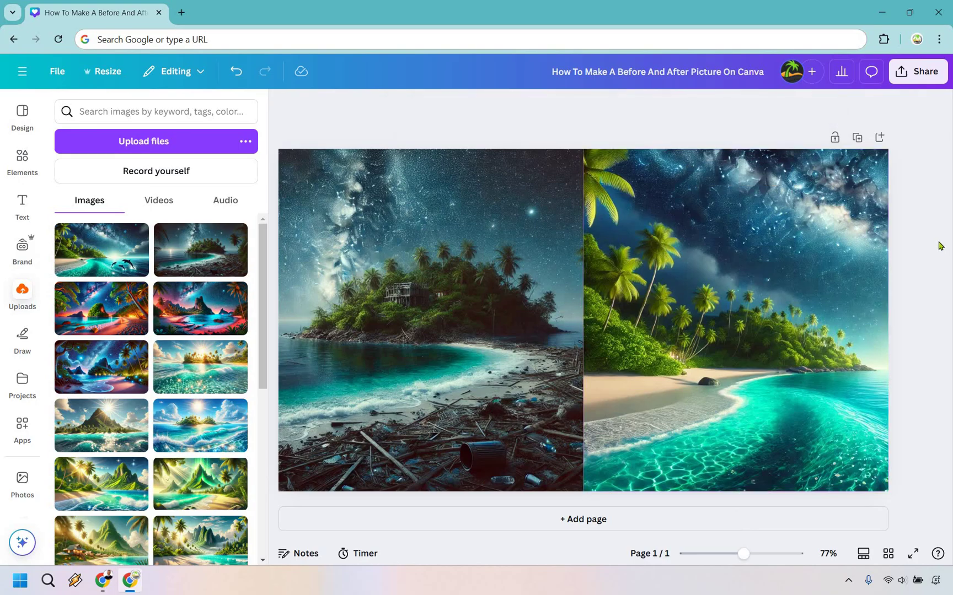
- Search Elements for 'shapes' and add a square shape to the design
left_click(22, 158)
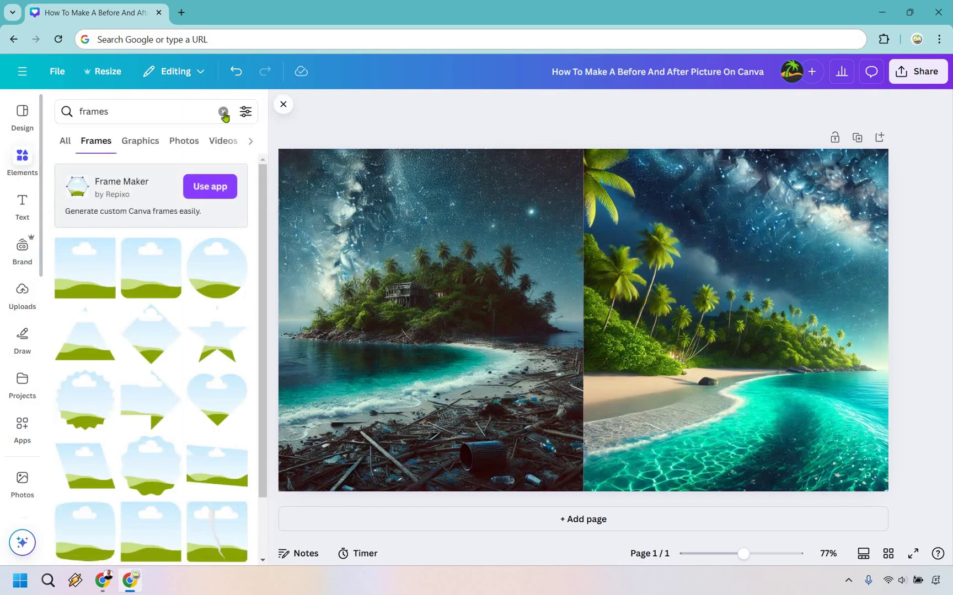
left_click(222, 112)
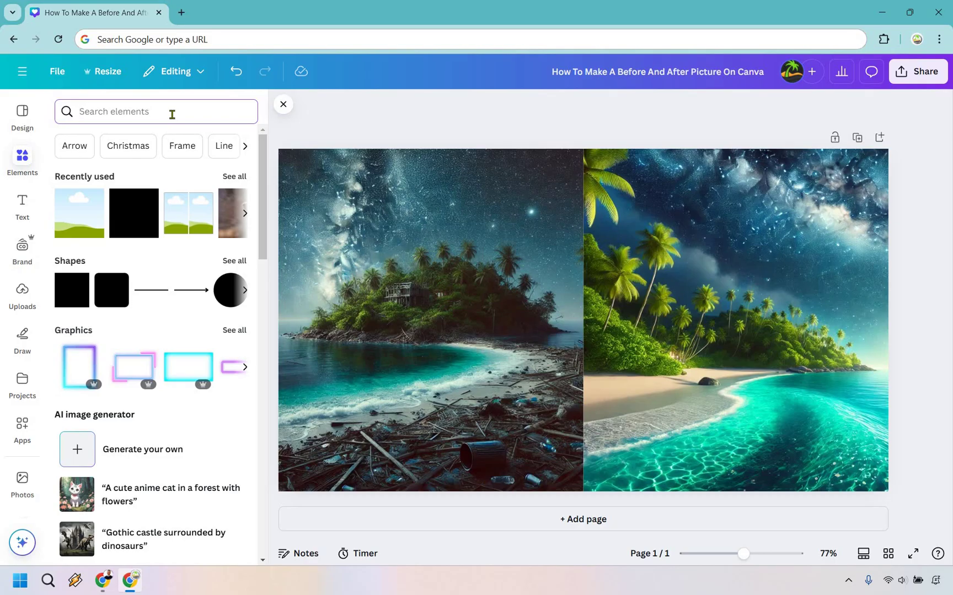
type("shapes")
key("Return")
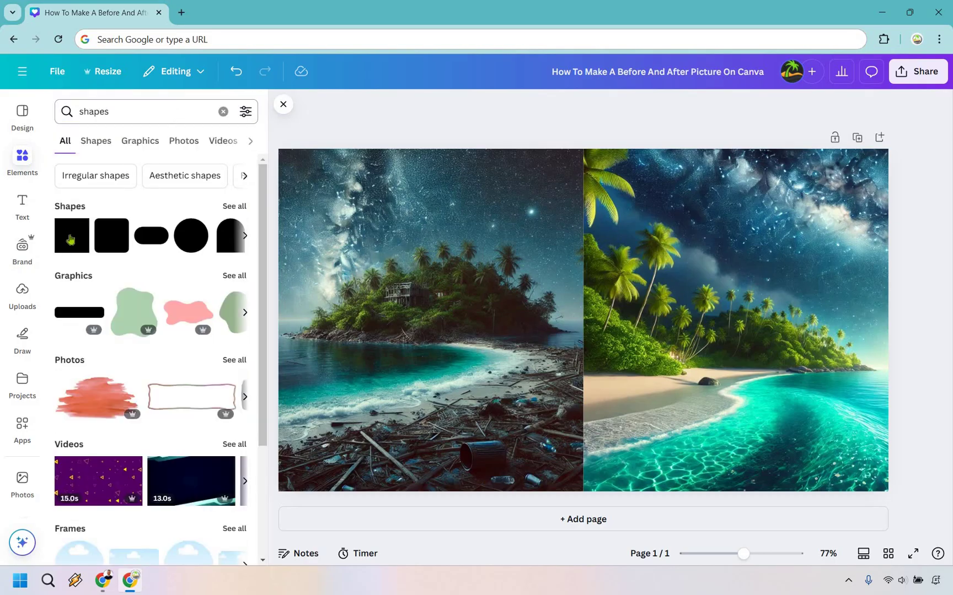
left_click(234, 208)
left_click_drag(503, 297, 544, 314)
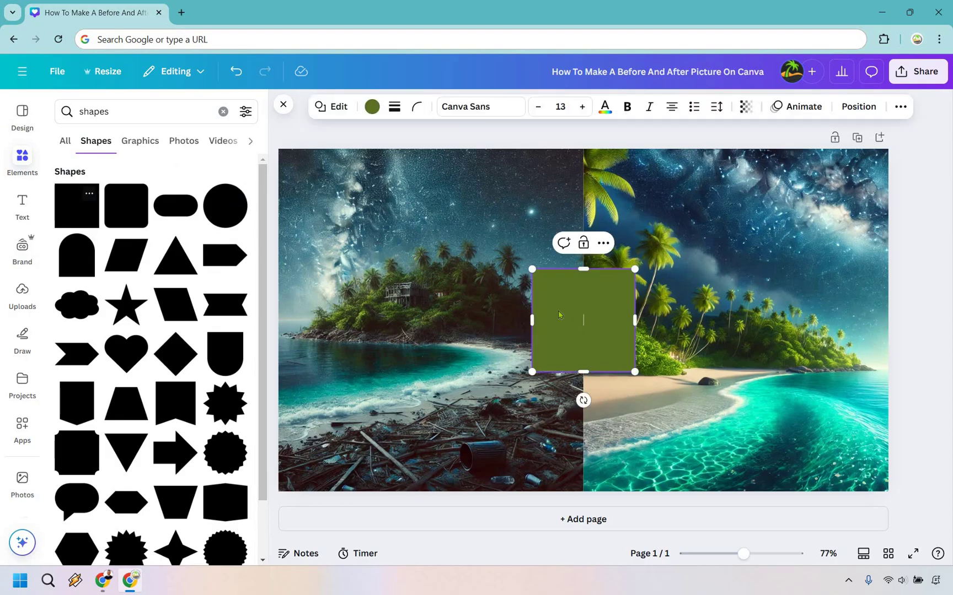
- Turn the square into a bright red strip across the top of the left image
mouse_move(321, 201)
left_mouse_down()
mouse_move(308, 196)
mouse_move(320, 204)
left_mouse_up()
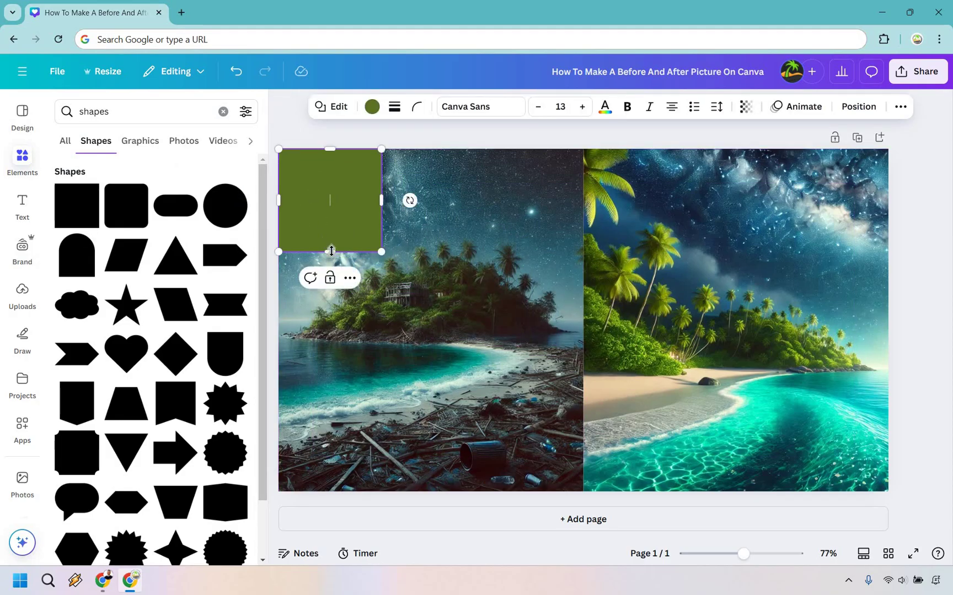
left_click_drag(331, 249, 351, 197)
left_click_drag(460, 182, 584, 182)
left_click_drag(528, 191, 528, 180)
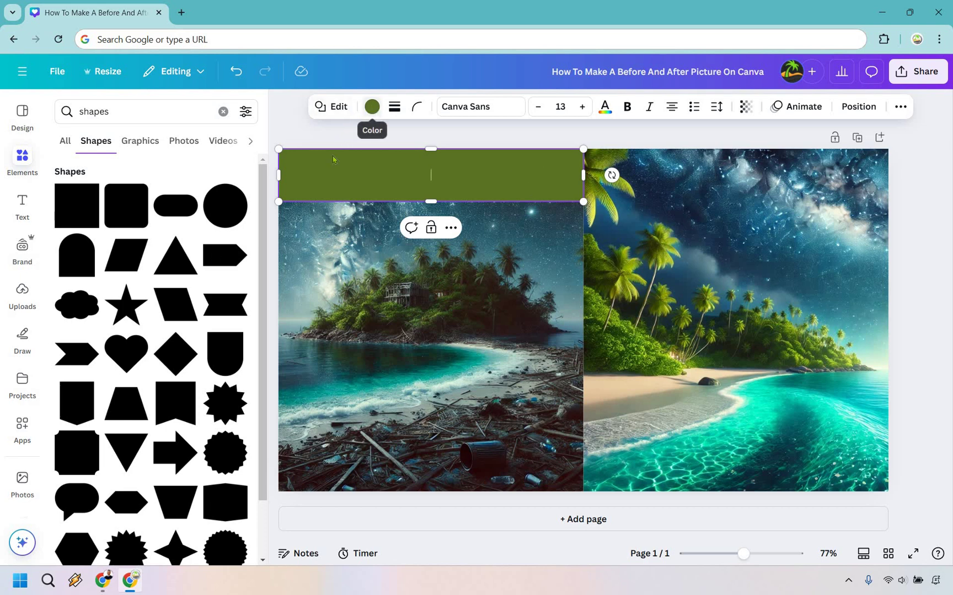
left_click(372, 107)
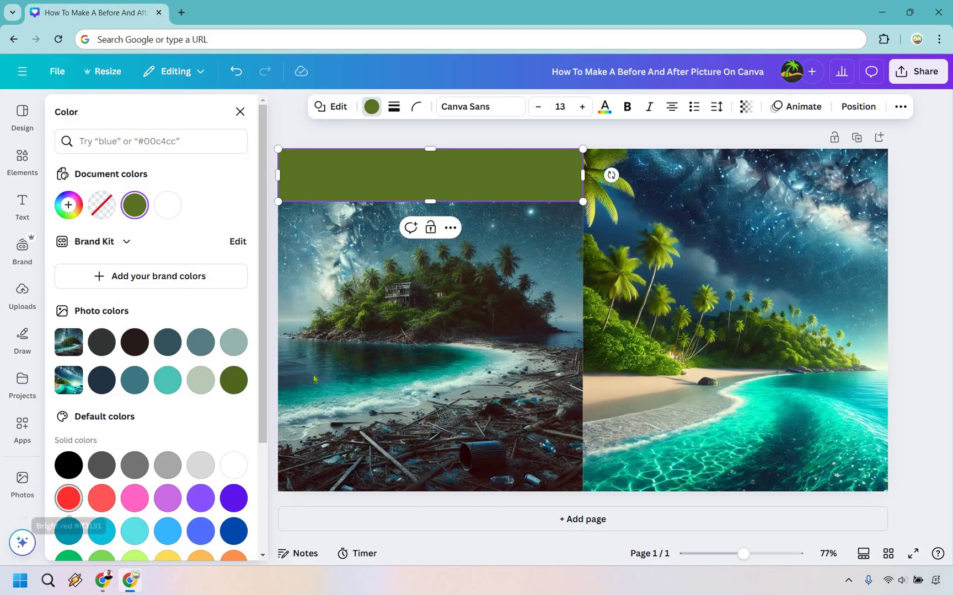
left_click(68, 498)
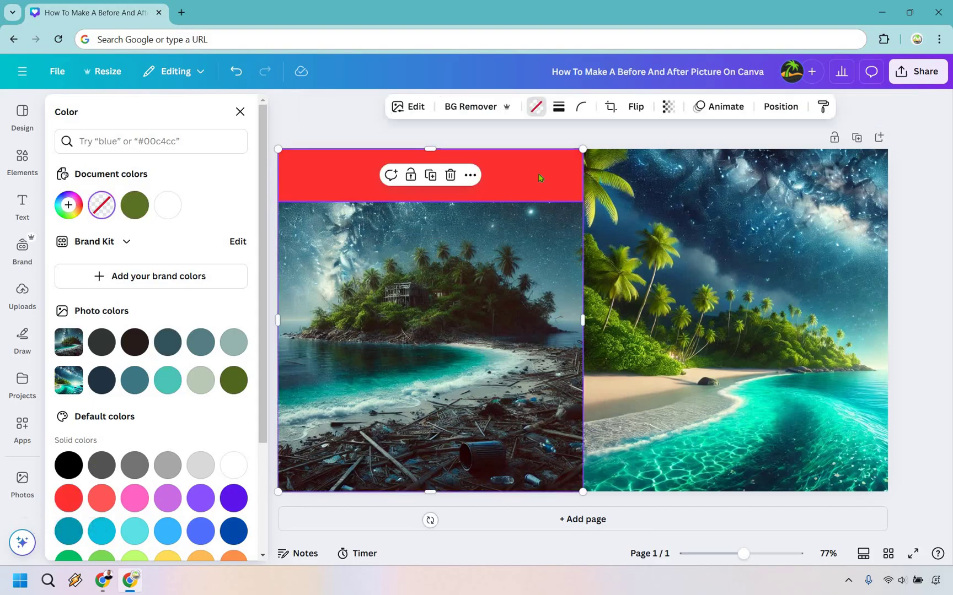
- Duplicate the red strip and place it flush across the right image's top
right_click(581, 260)
left_click(582, 265)
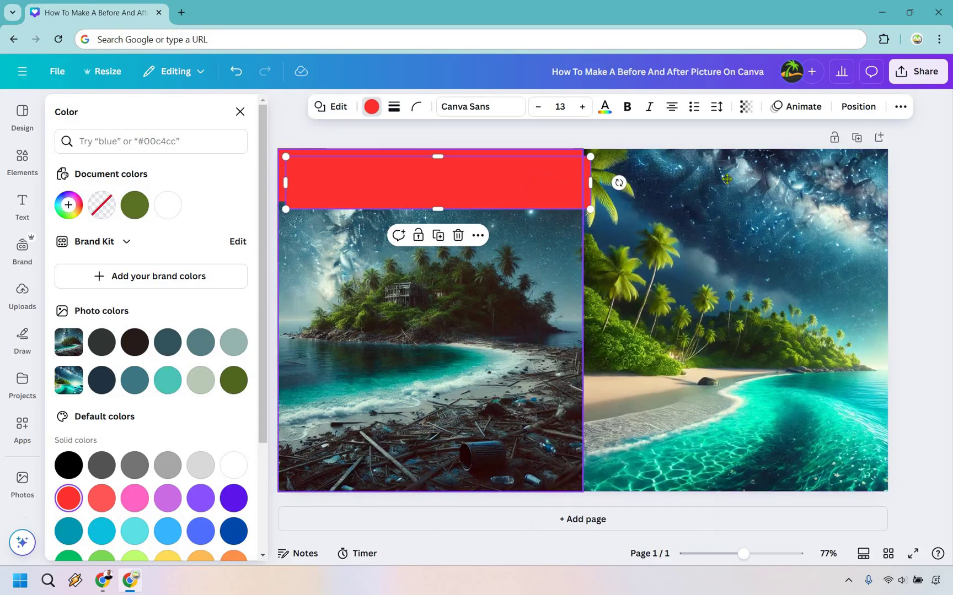
left_click_drag(457, 177, 756, 169)
left_click_drag(915, 212, 939, 243)
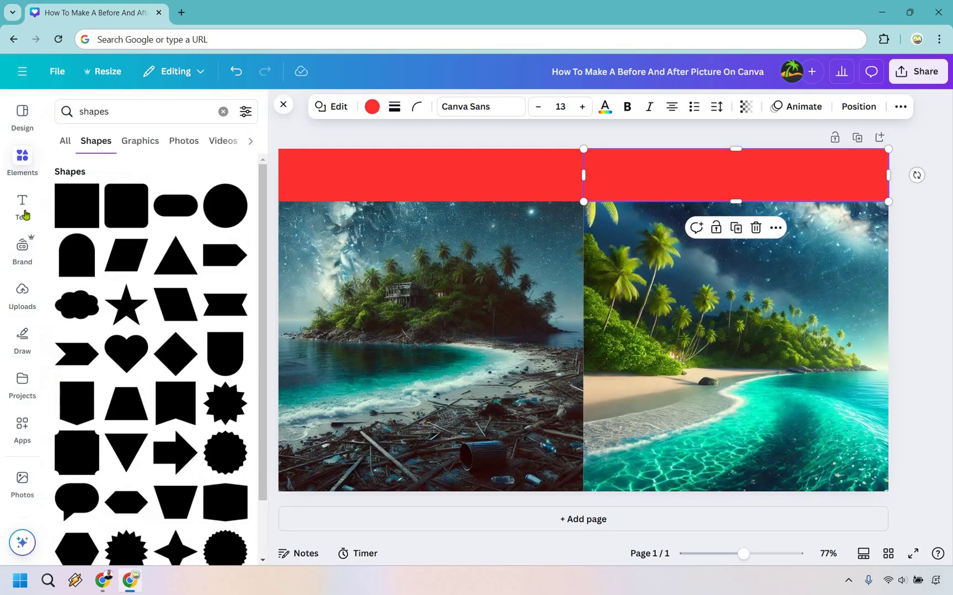
- Add a white heading reading 'Before' and move it onto the left red band
left_click(23, 212)
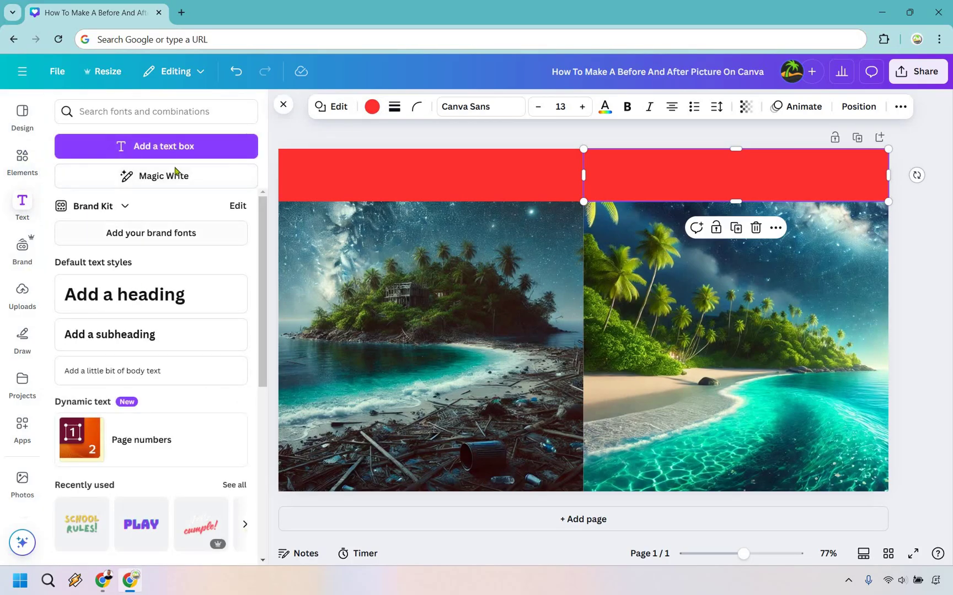
left_click(142, 301)
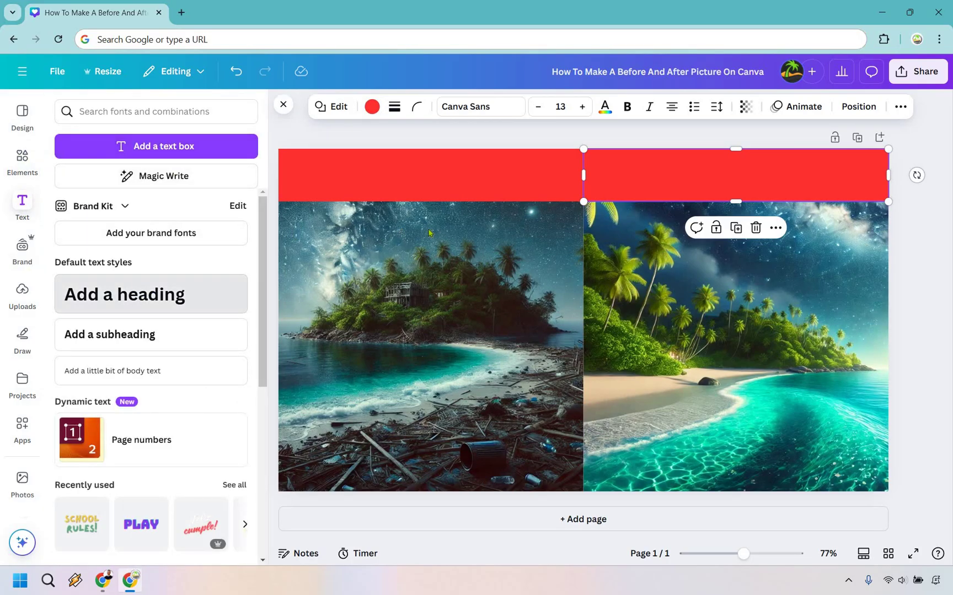
type("Before")
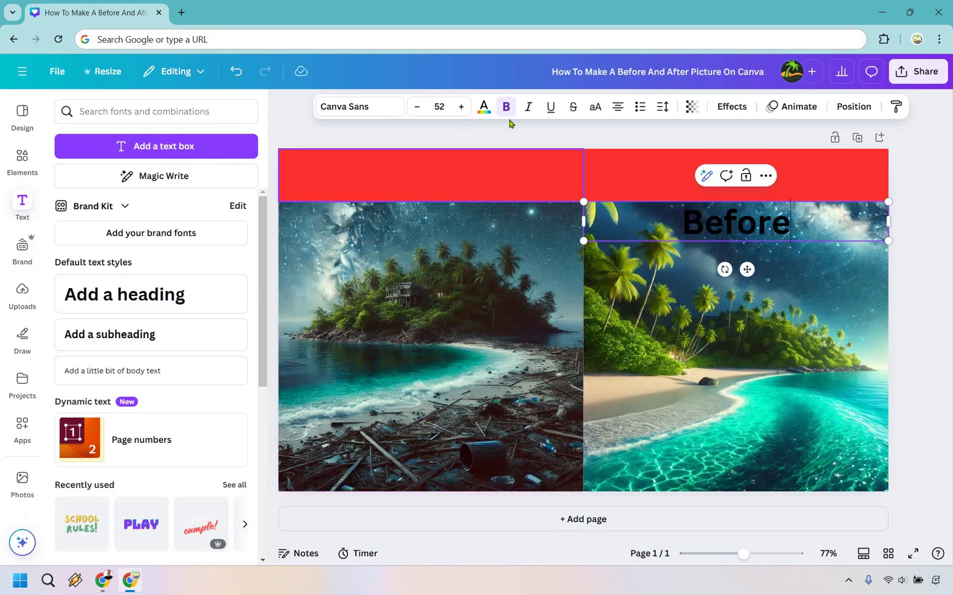
key("ctrl+a")
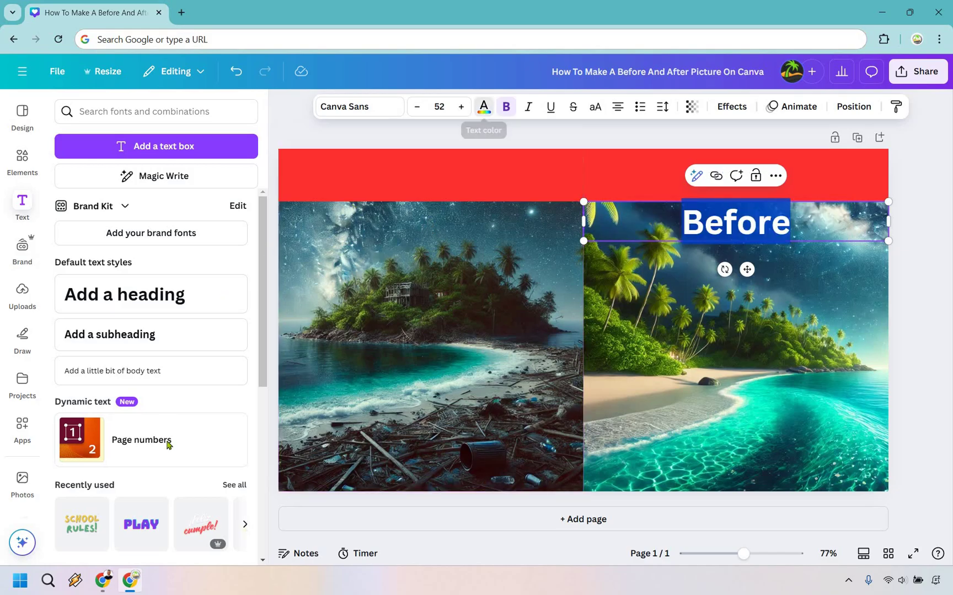
left_click(484, 109)
left_click(233, 465)
left_click(484, 106)
left_click_drag(736, 221, 445, 177)
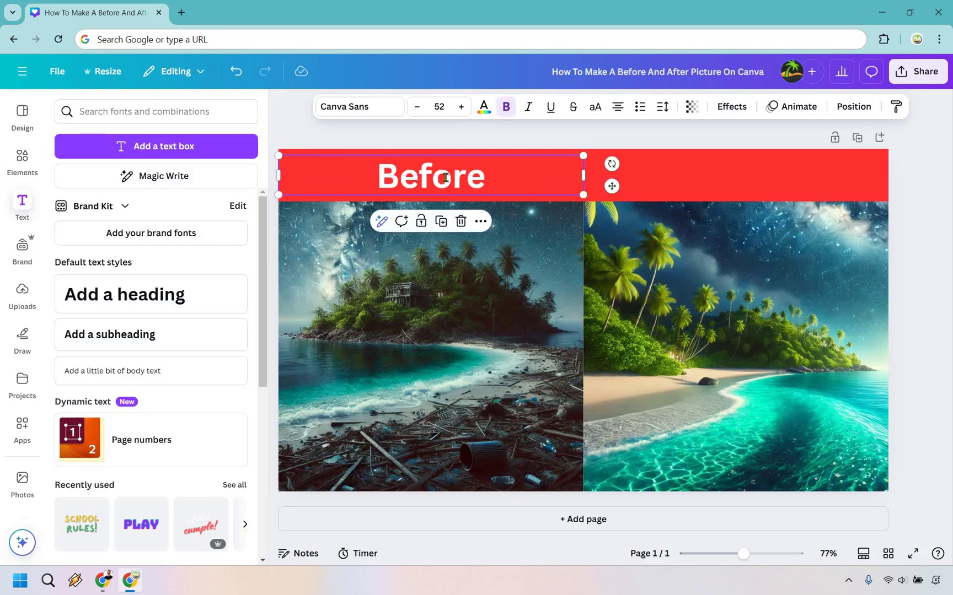
- Give the 'Before' text a black outline effect
double_click(446, 178)
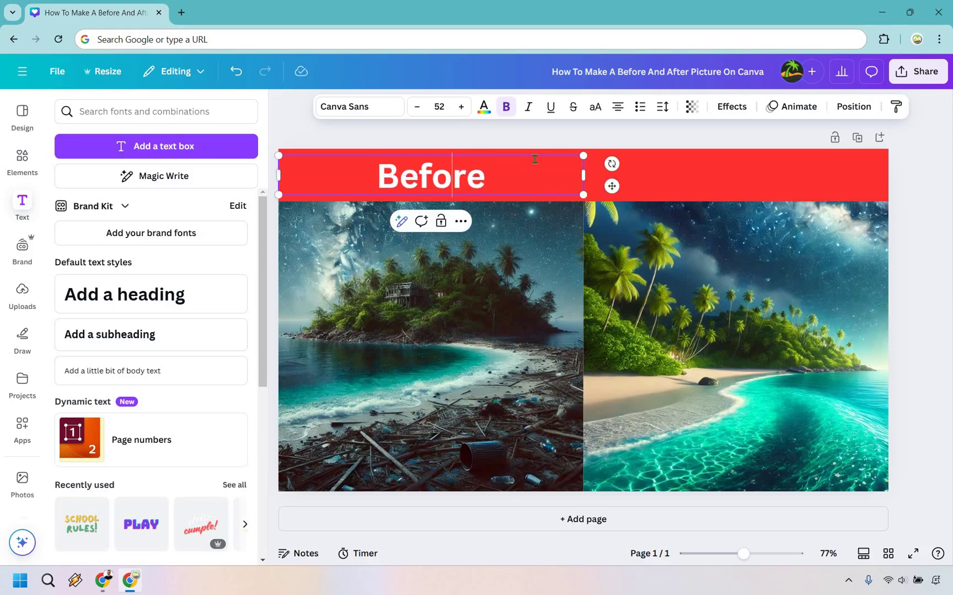
left_click(729, 106)
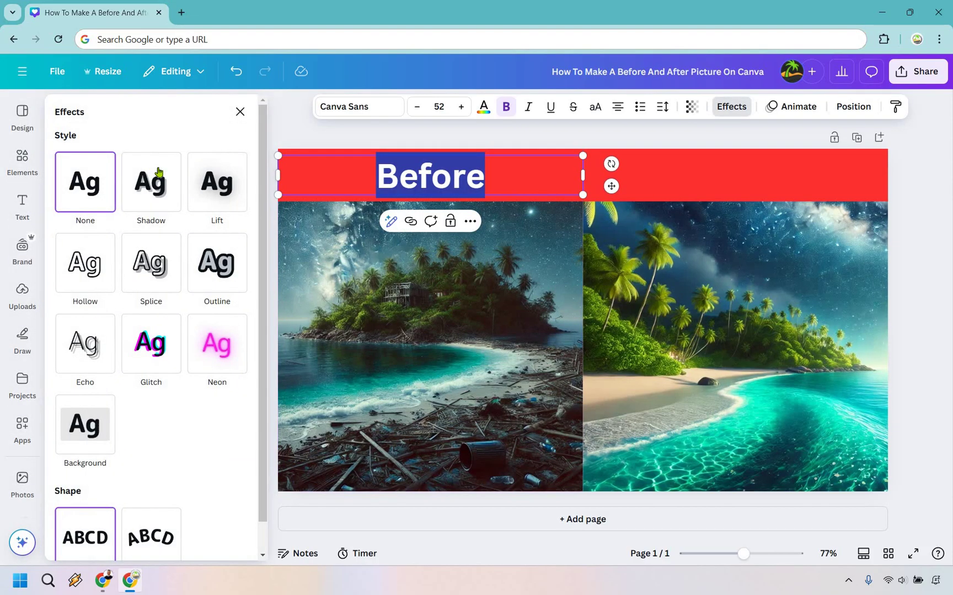
left_click(220, 265)
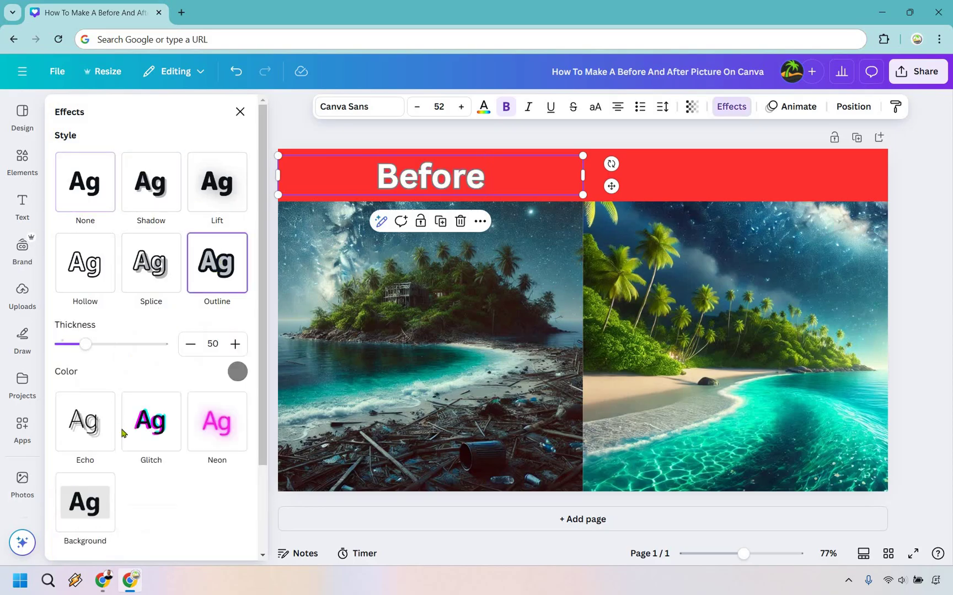
left_click(237, 373)
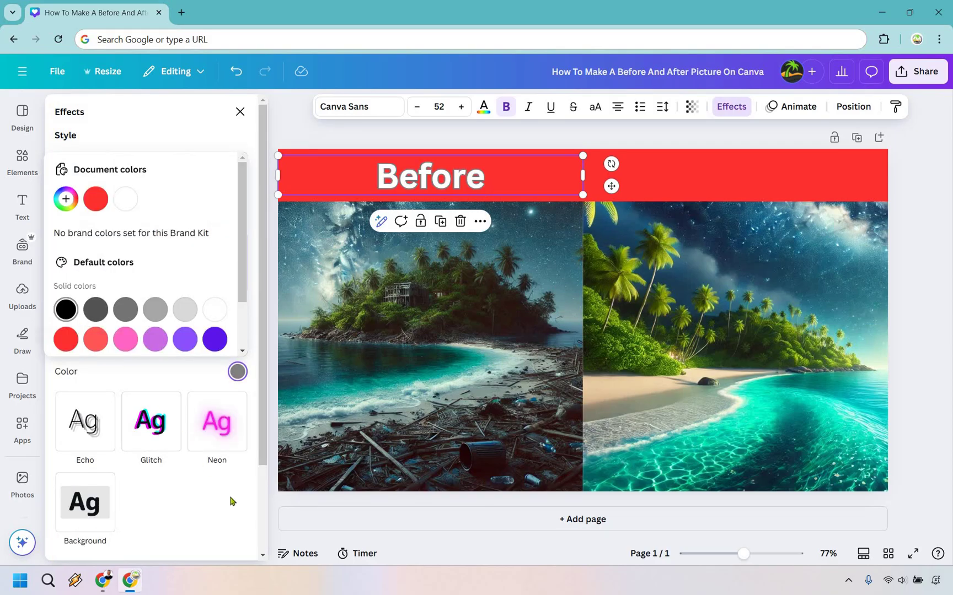
left_click(385, 188)
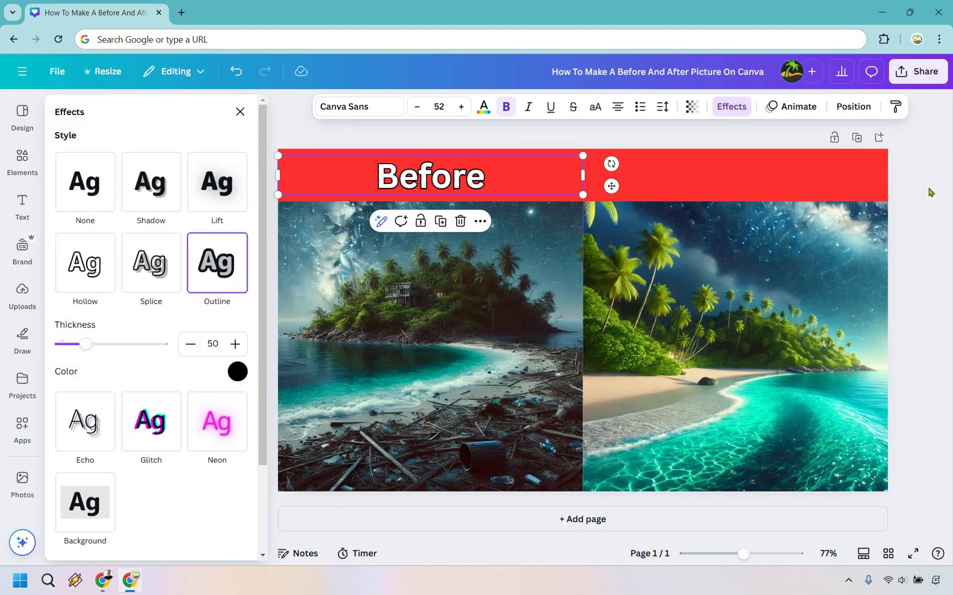
left_click(23, 205)
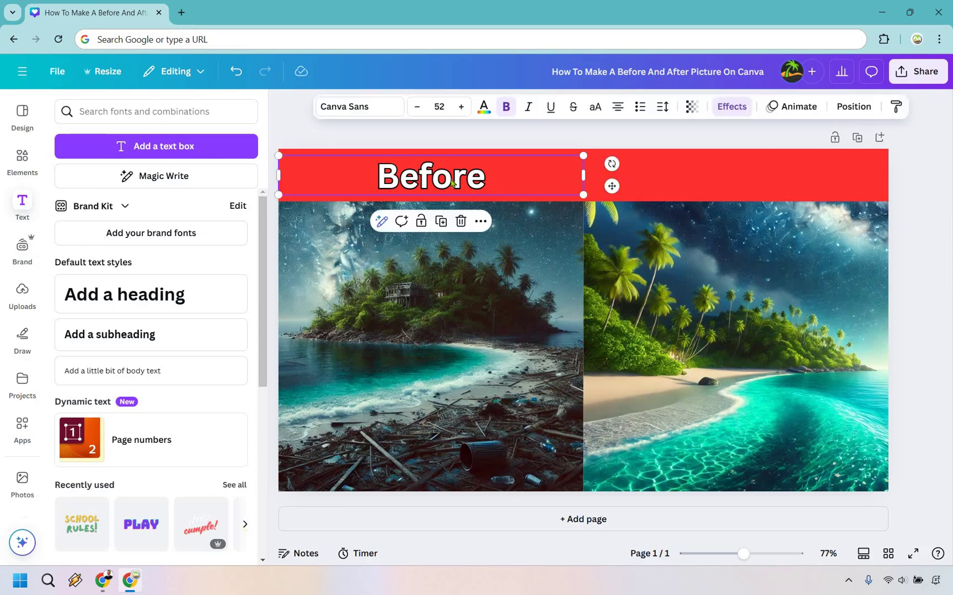
- Duplicate the 'Before' label onto the right red band and change its text to 'After'
right_click(451, 180)
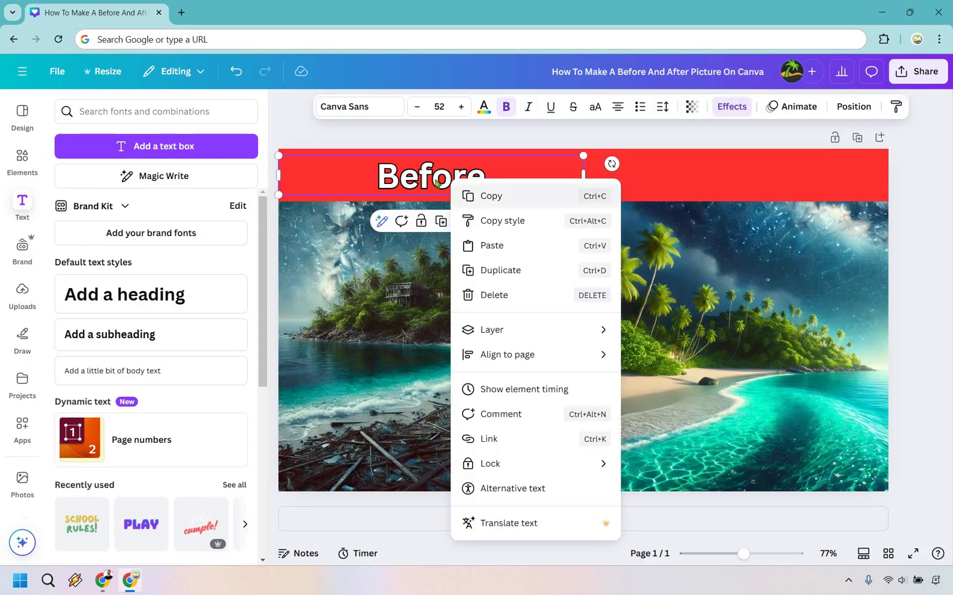
key("ctrl+d")
left_click_drag(433, 175, 731, 172)
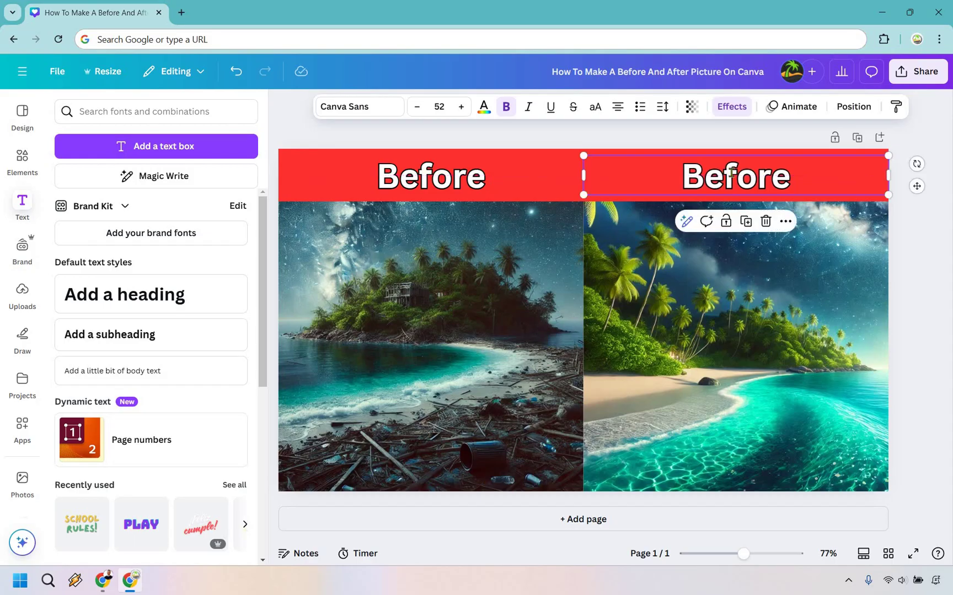
double_click(731, 172)
type("After")
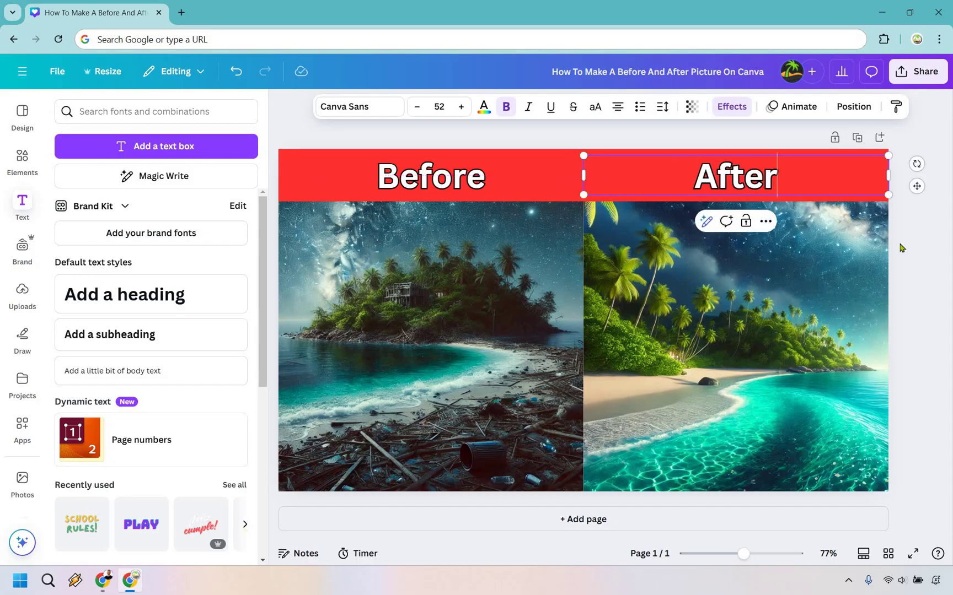
left_click(941, 280)
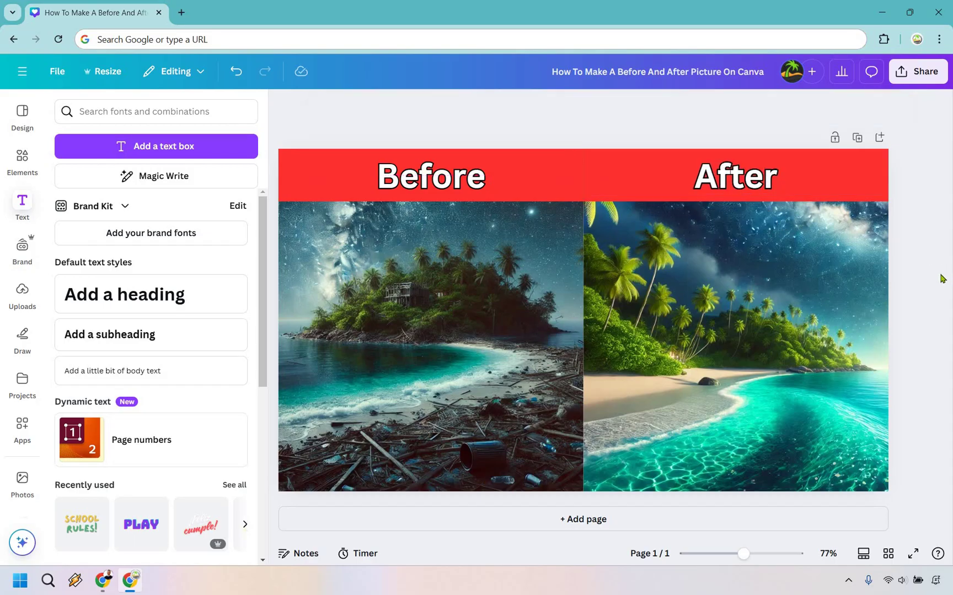